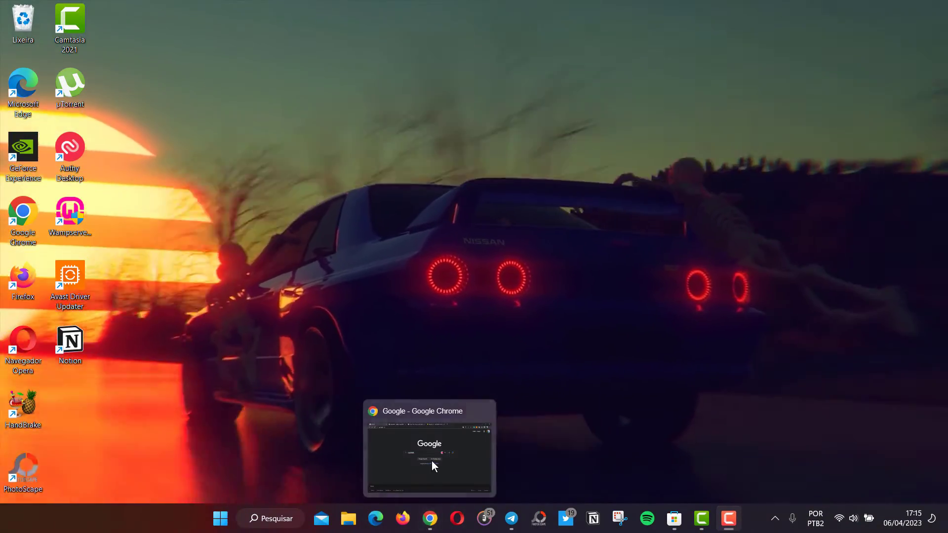
# Step: Search Google for moewalls and open the Power And Denji Vending Machine wallpaper page
pyautogui.click(431, 460)
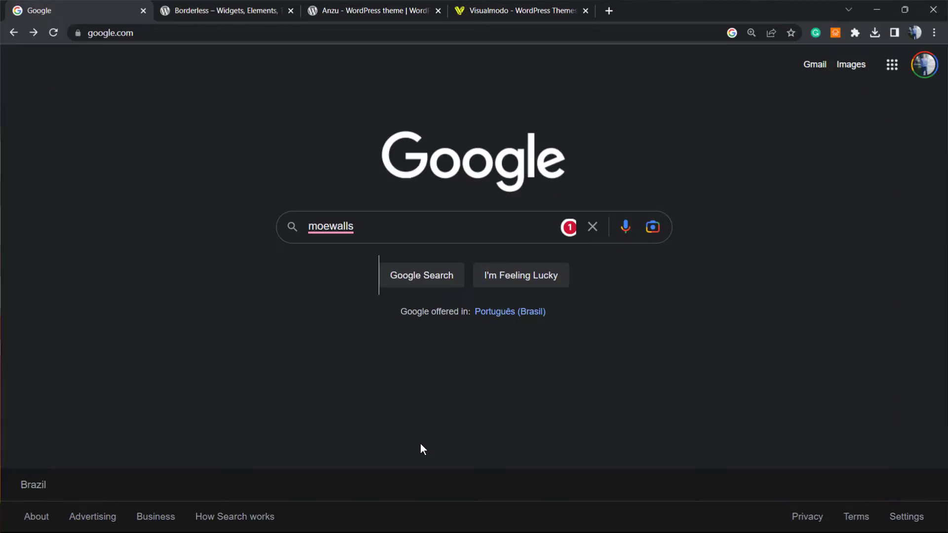
pyautogui.click(383, 231)
pyautogui.press('Return')
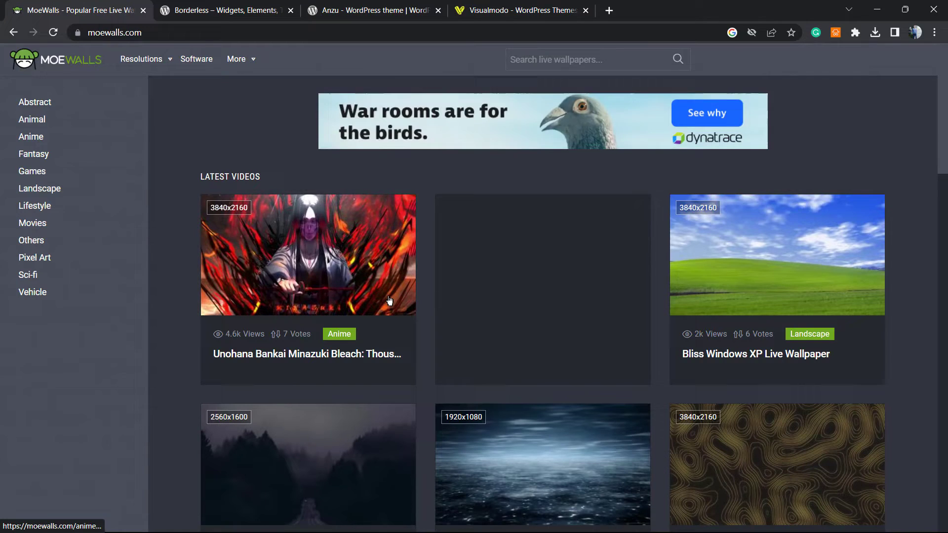
pyautogui.scroll(-3, 323, 291)
pyautogui.scroll(-3, 323, 291)
pyautogui.scroll(-2, 317, 284)
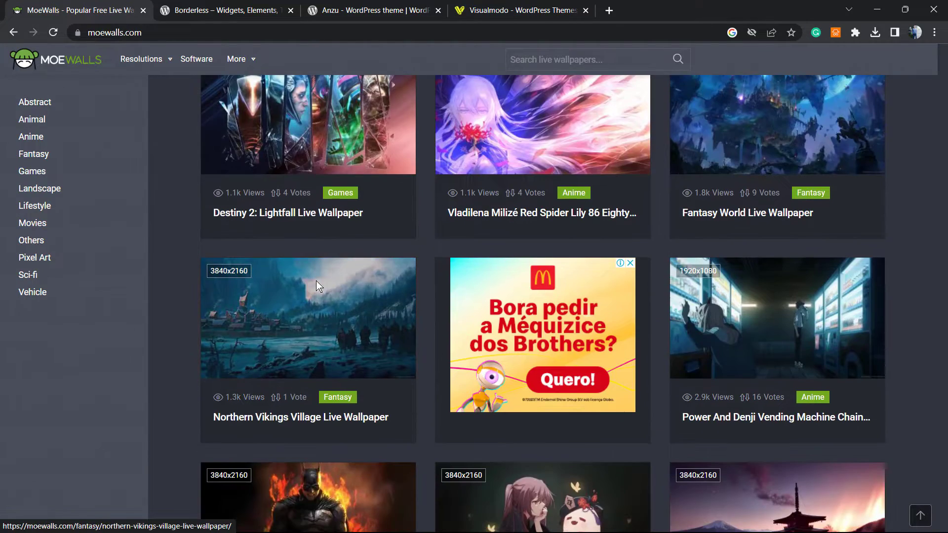
pyautogui.scroll(-3, 316, 281)
pyautogui.scroll(3, 506, 328)
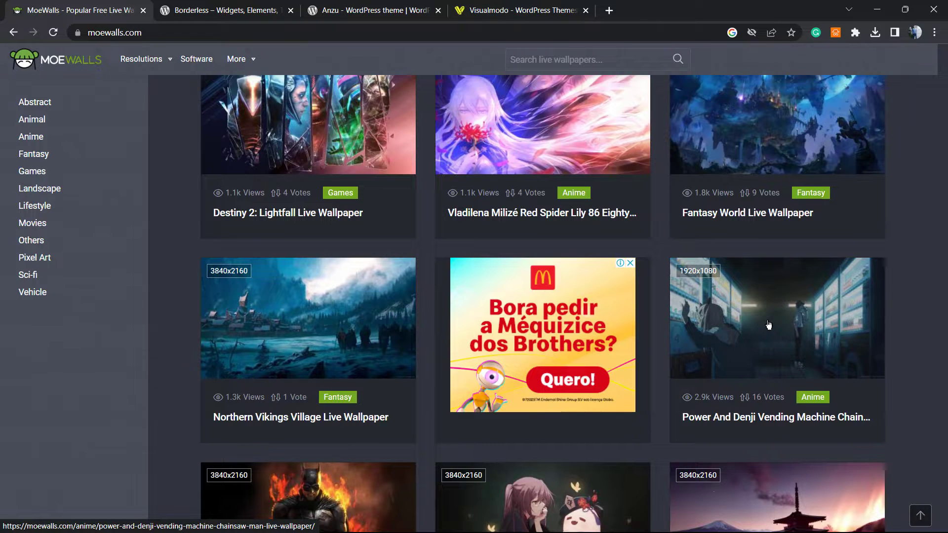
pyautogui.click(701, 336)
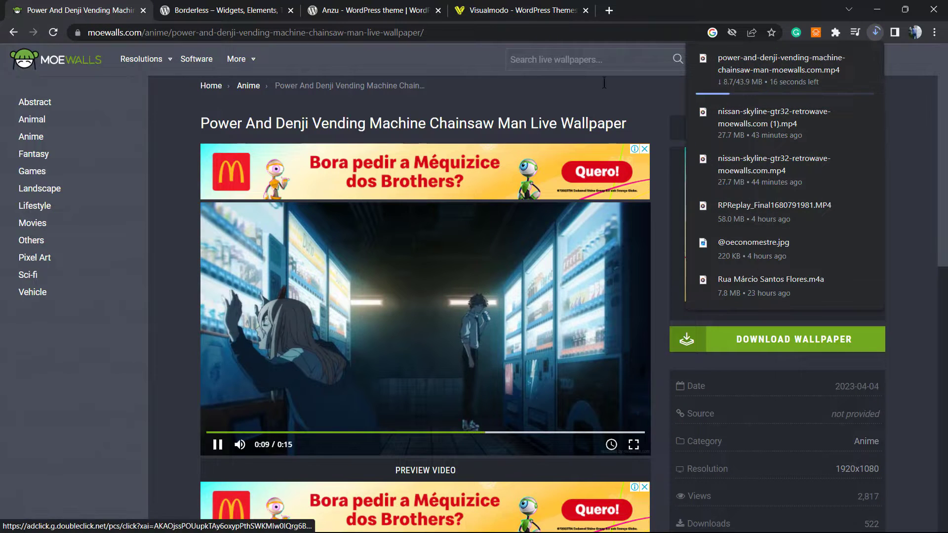
# Step: Find the installed Lively Wallpaper via a 'walpaper' Store search, view its page, then minimize the Store
pyautogui.click(878, 9)
pyautogui.moveTo(430, 518)
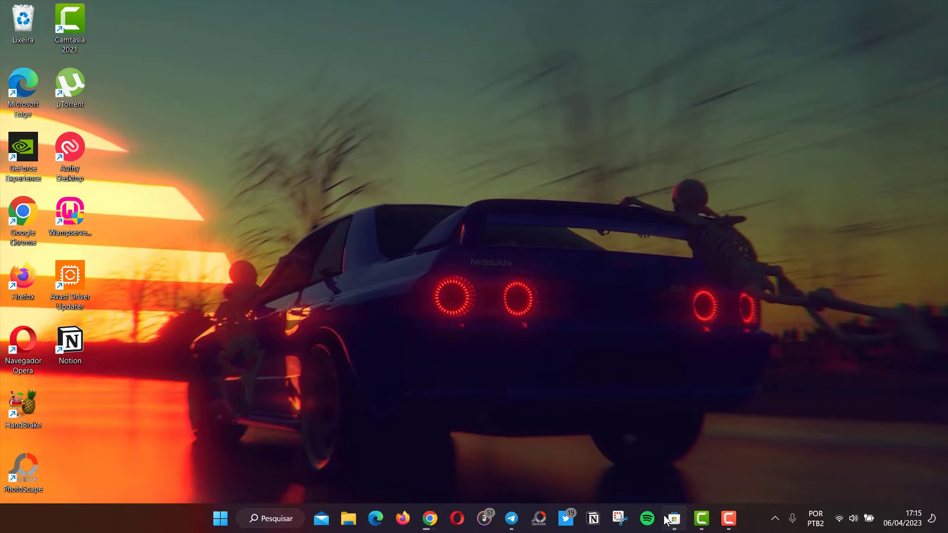
pyautogui.click(673, 519)
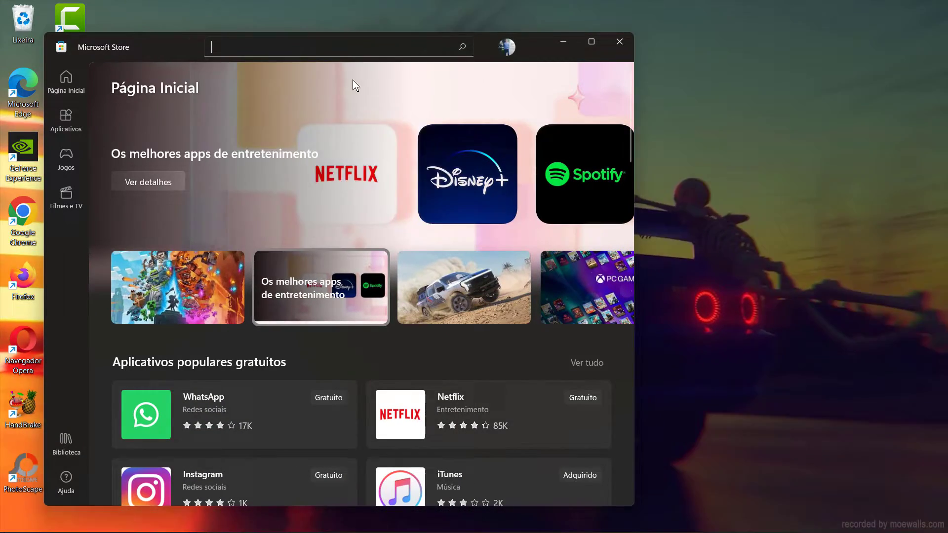
pyautogui.write('walpaper')
pyautogui.press('Return')
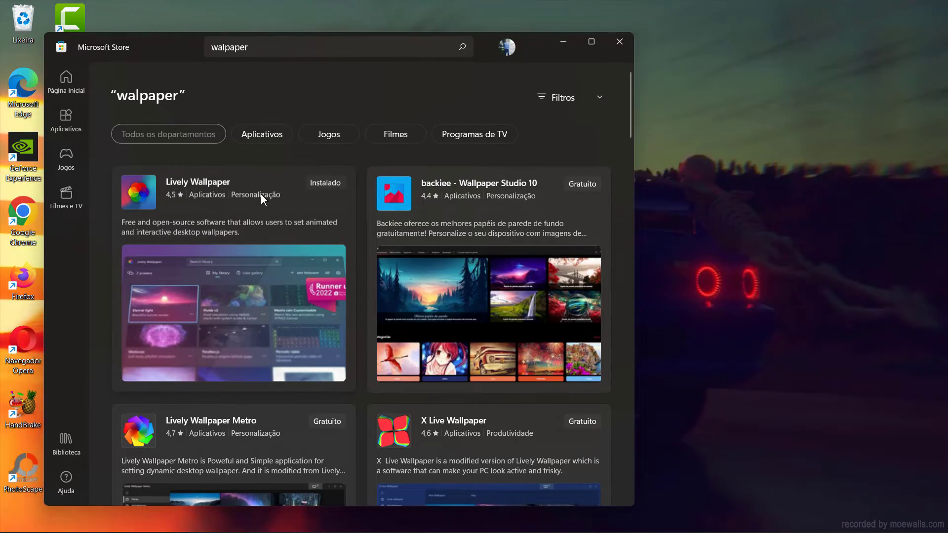
pyautogui.click(261, 194)
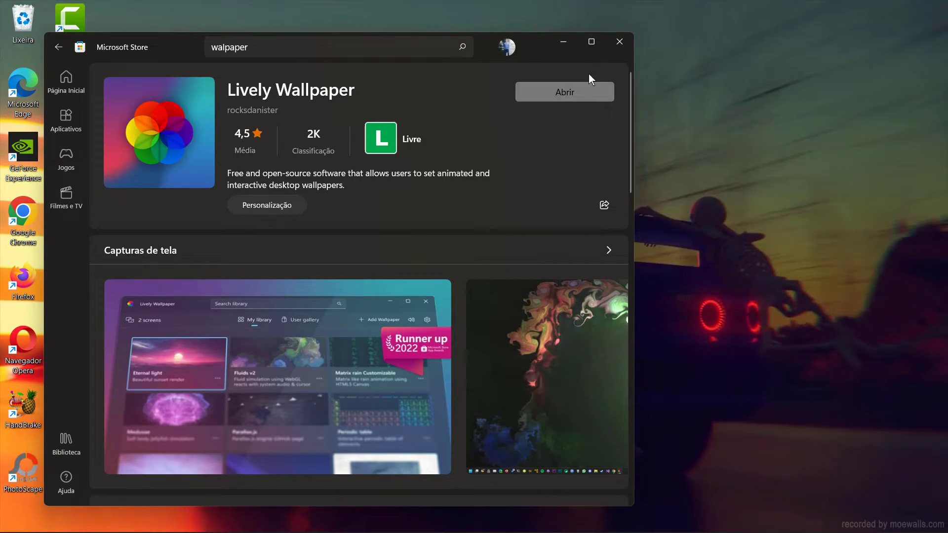
pyautogui.click(562, 42)
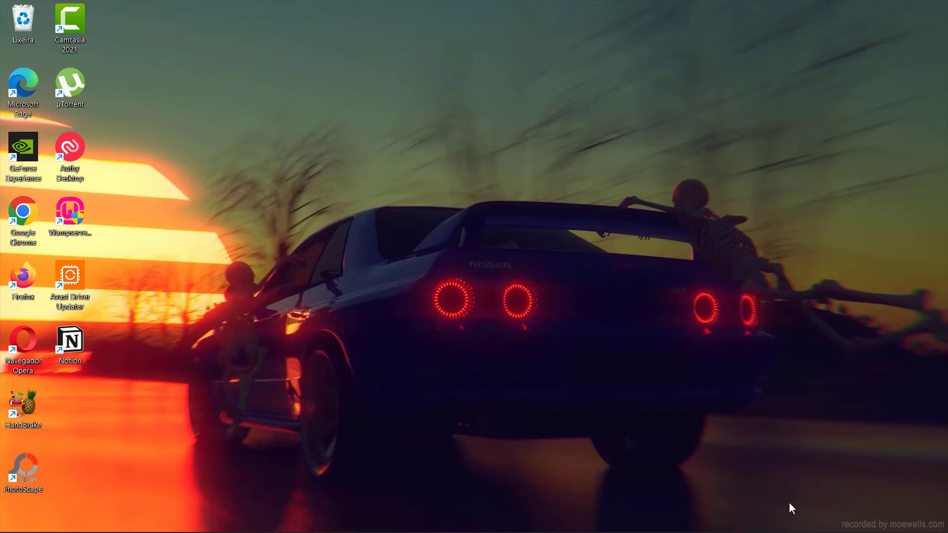
# Step: Open the microphone privacy settings from the hidden tray icons, then close them
pyautogui.click(791, 518)
pyautogui.click(775, 518)
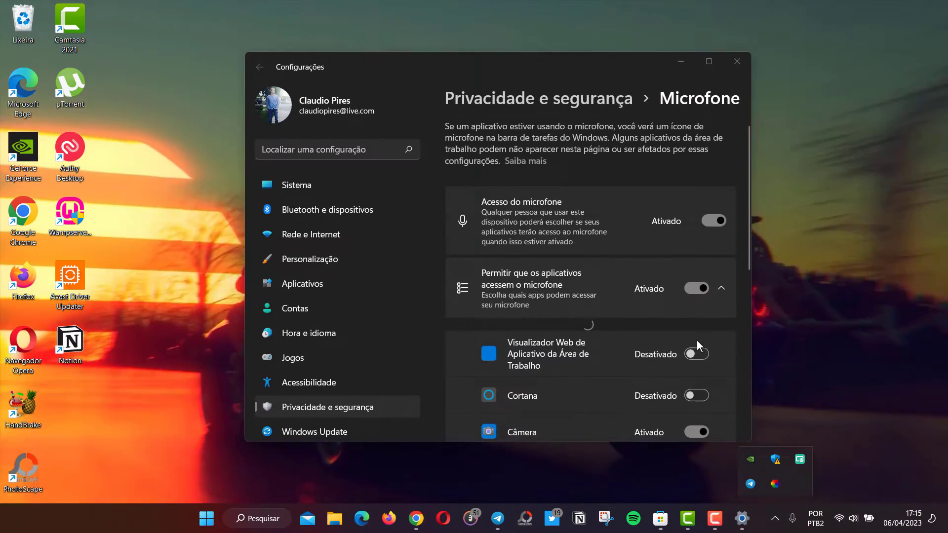
pyautogui.click(737, 61)
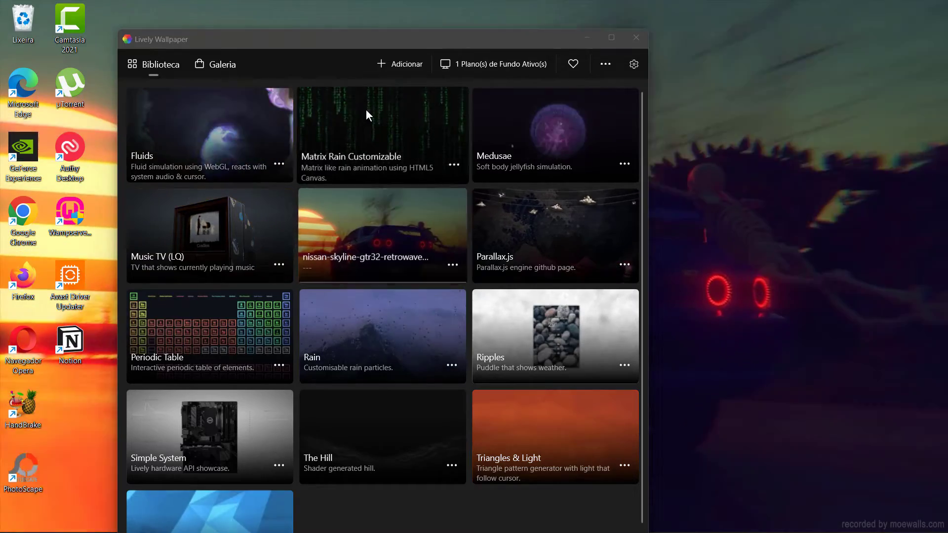
# Step: Apply Matrix Rain Customizable as the wallpaper and open the Adicionar dialog
pyautogui.click(366, 109)
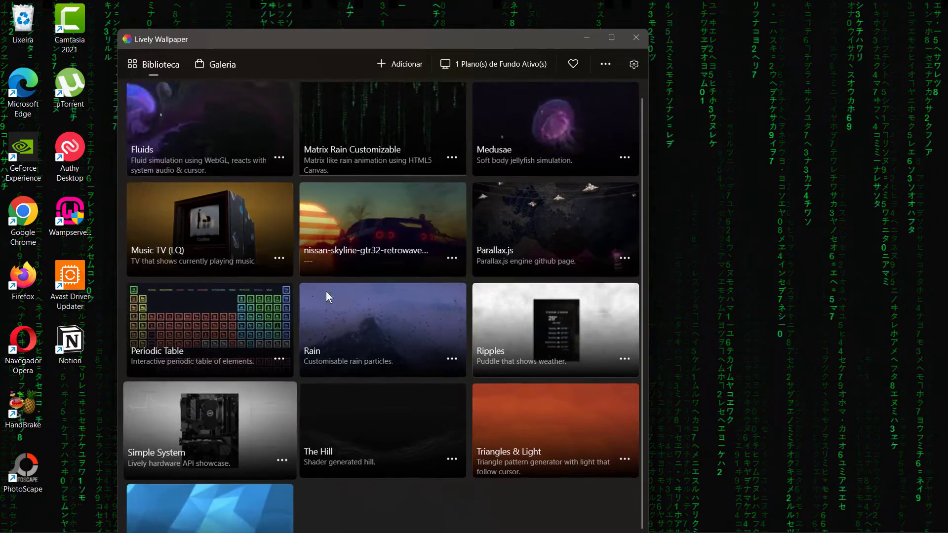
pyautogui.click(400, 65)
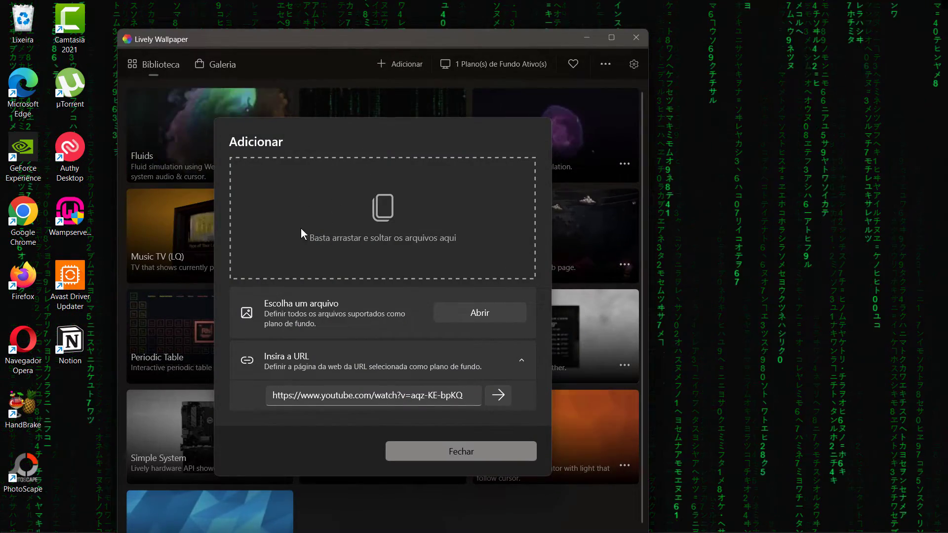
# Step: Import power-and-denji-vending-machine-chainsaw-man-moewalls.com.mp4 from Downloads and accept its details with OK
pyautogui.click(498, 314)
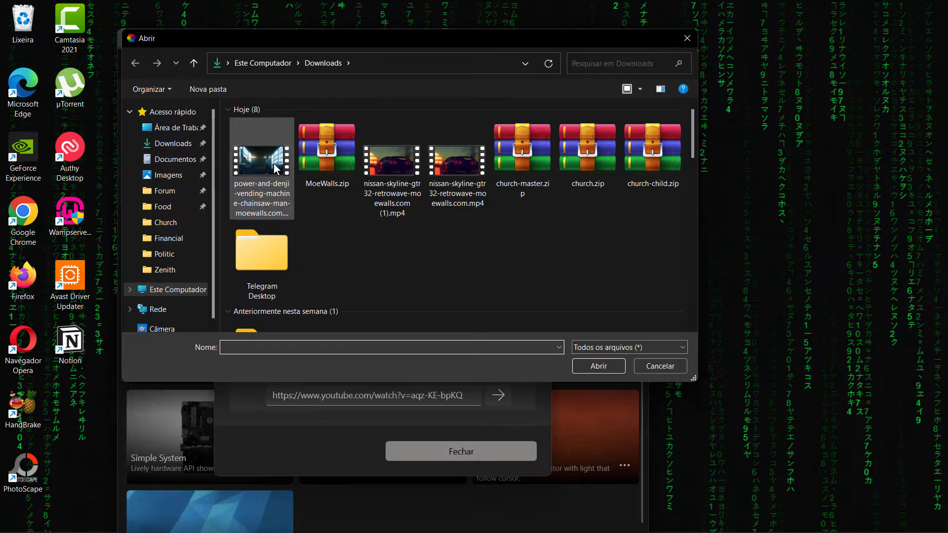
pyautogui.click(574, 371)
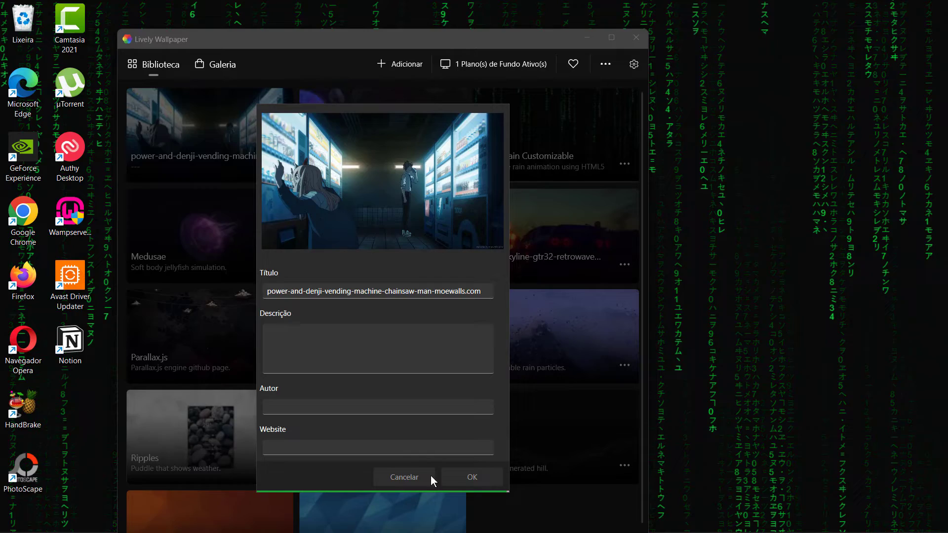
pyautogui.click(455, 477)
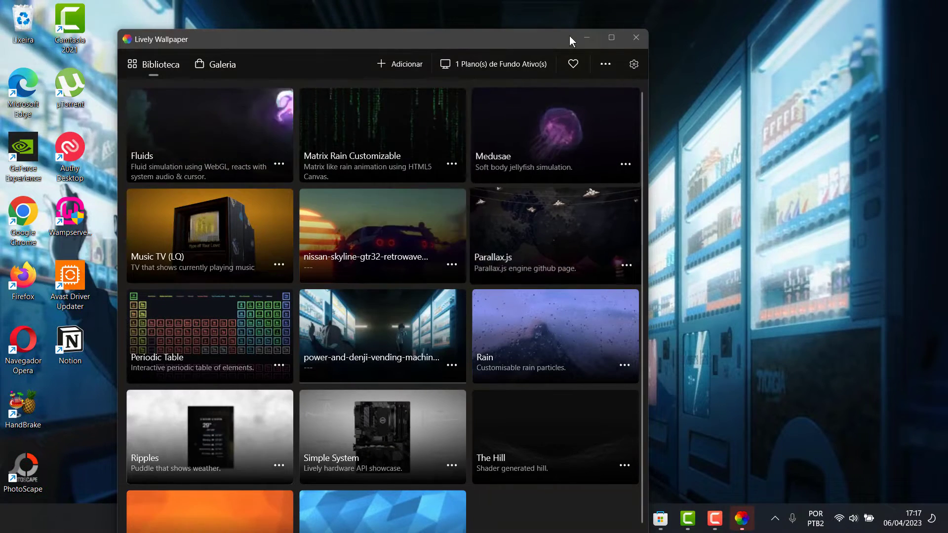
# Step: Check the Music TV wallpaper on the desktop, minimizing and restoring the Lively library
pyautogui.click(585, 38)
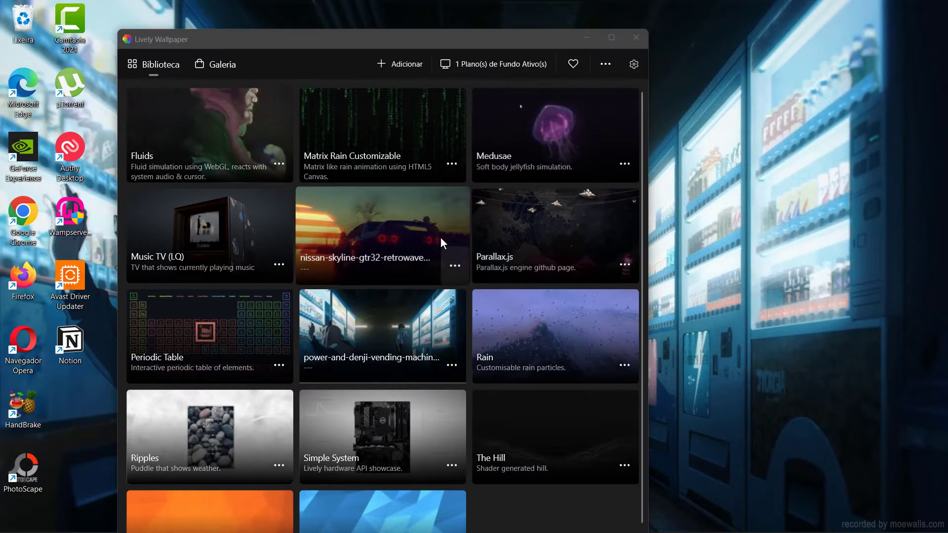
pyautogui.scroll(-1, 324, 277)
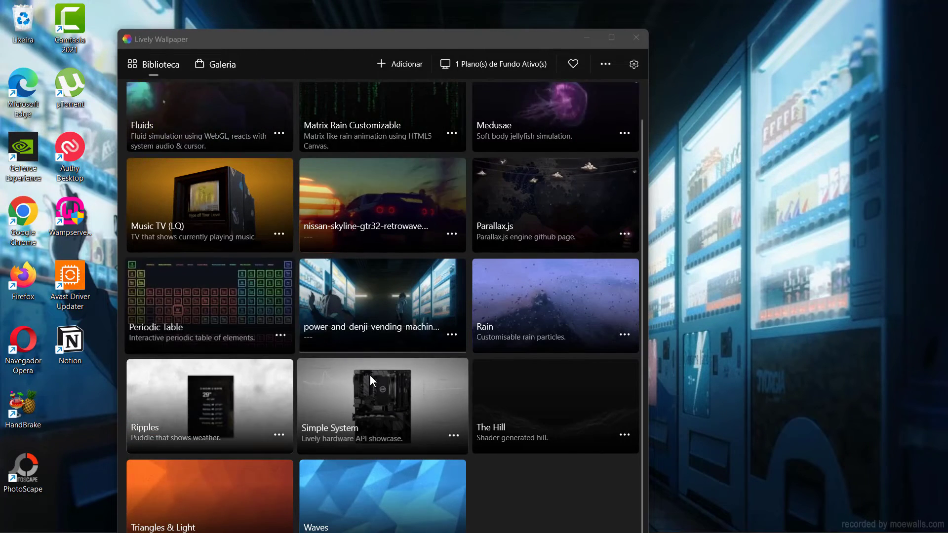
pyautogui.scroll(1, 328, 379)
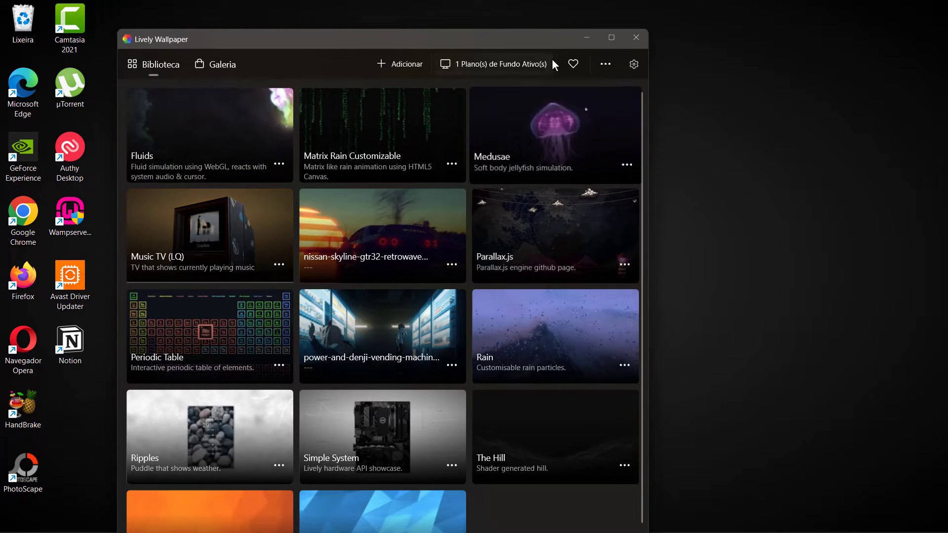
pyautogui.click(582, 38)
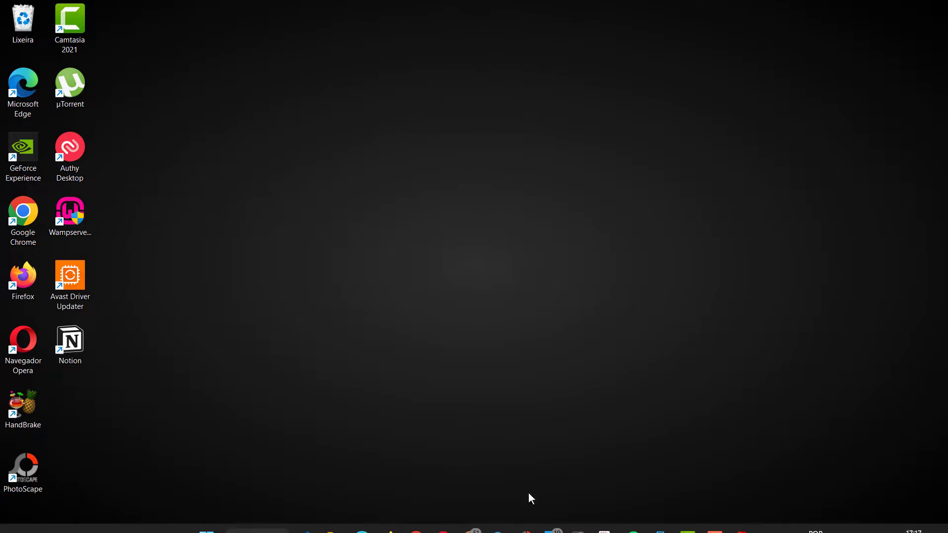
pyautogui.click(742, 519)
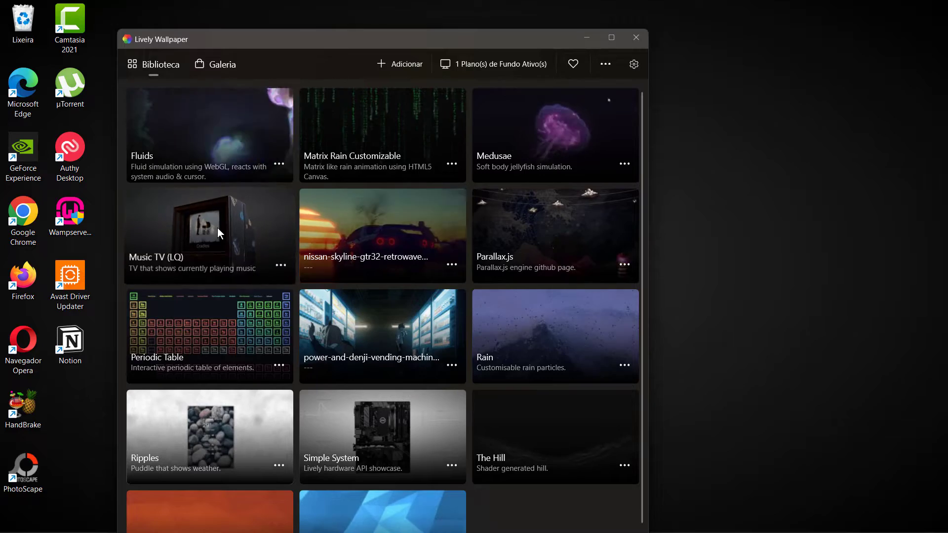
pyautogui.click(636, 38)
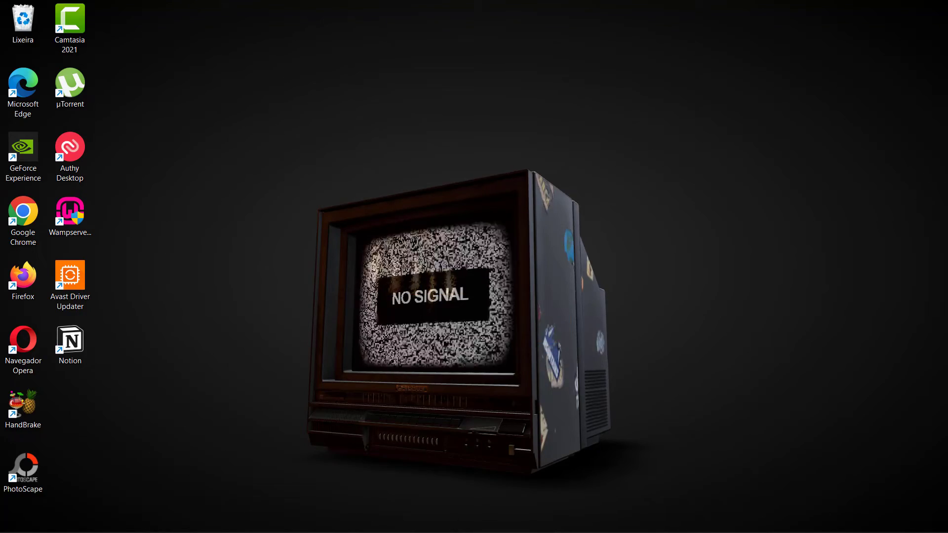
pyautogui.click(736, 523)
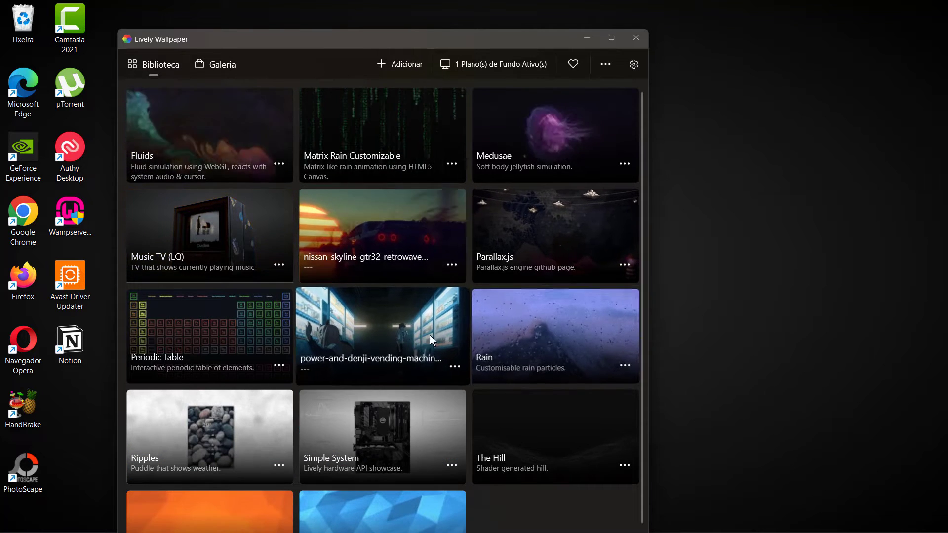
# Step: Import the nissan-skyline-gtr32-retrowave video from Downloads through the Adicionar dialog
pyautogui.click(389, 61)
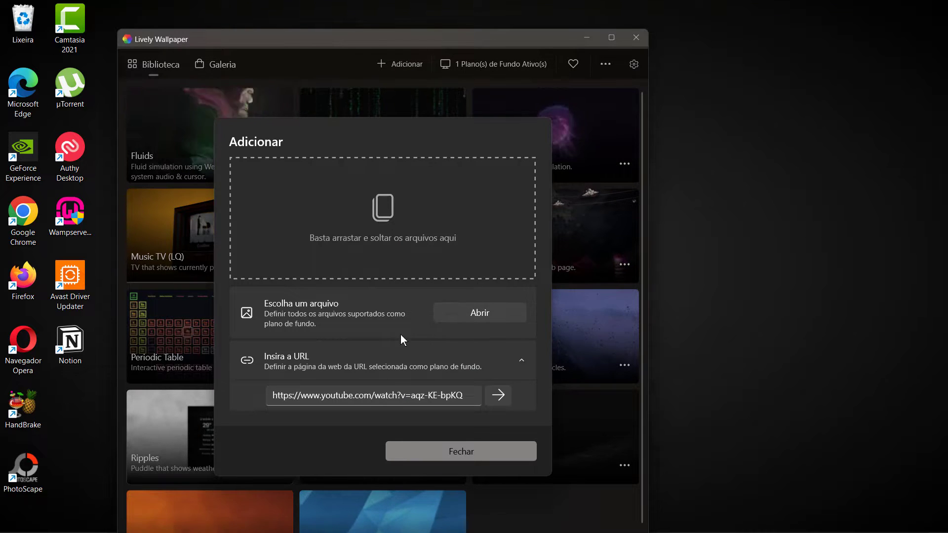
pyautogui.click(466, 311)
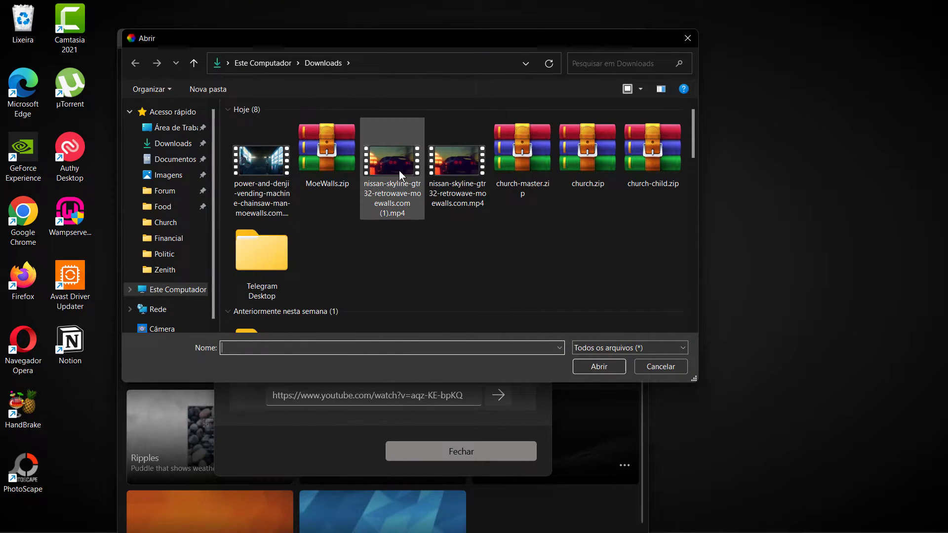
pyautogui.click(593, 368)
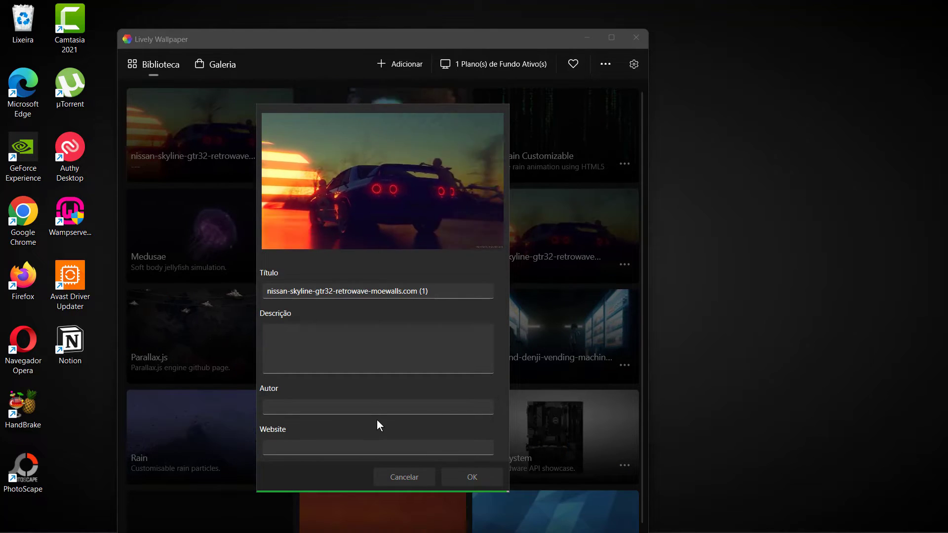
# Step: Accept the Nissan Skyline video's details with OK and put Lively Wallpaper away
pyautogui.click(400, 473)
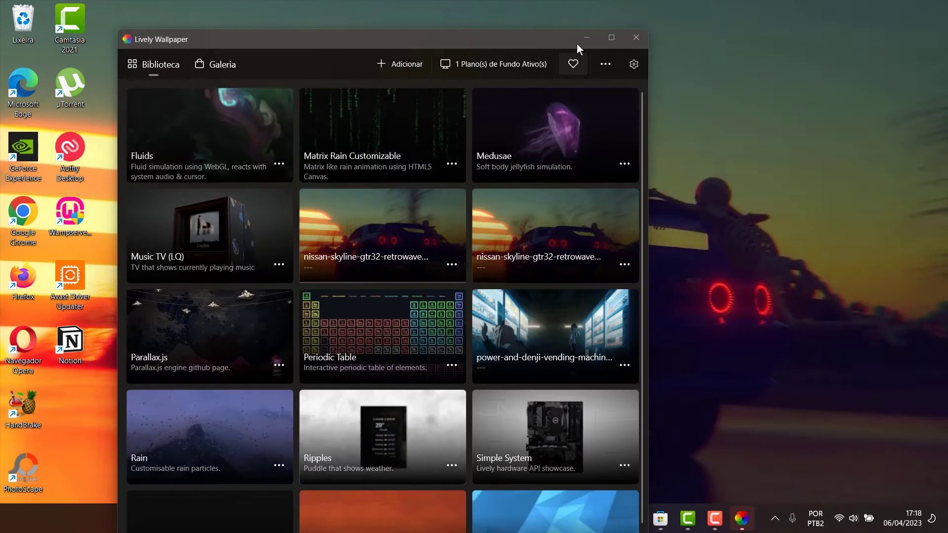
pyautogui.click(577, 43)
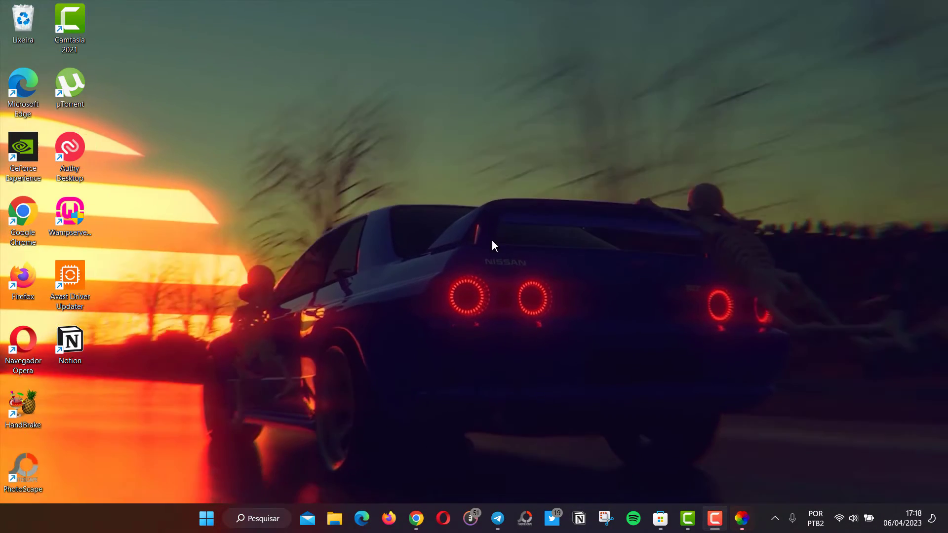
# Step: Restore Chrome and cycle through the Borderless and Anzu tabs, ending on Visualmodo
pyautogui.moveTo(416, 518)
pyautogui.click(418, 520)
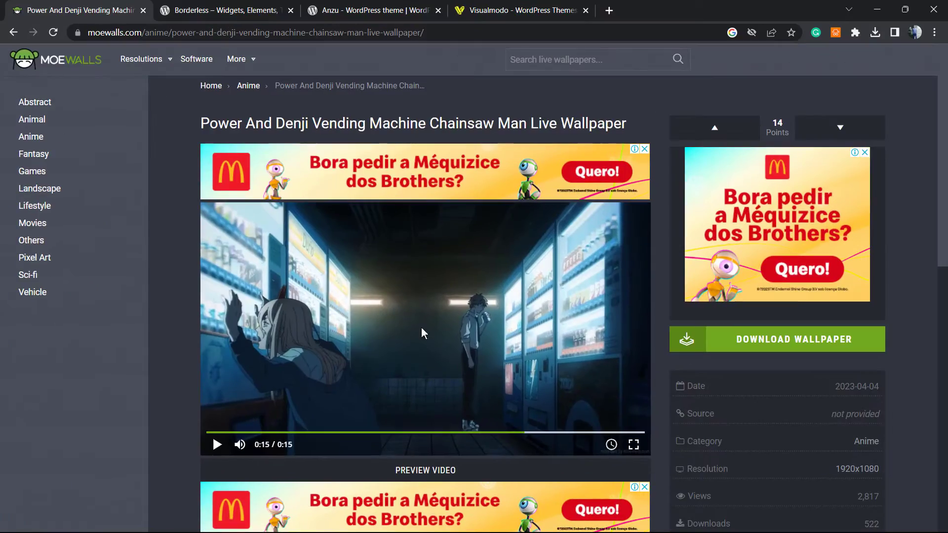
pyautogui.click(260, 5)
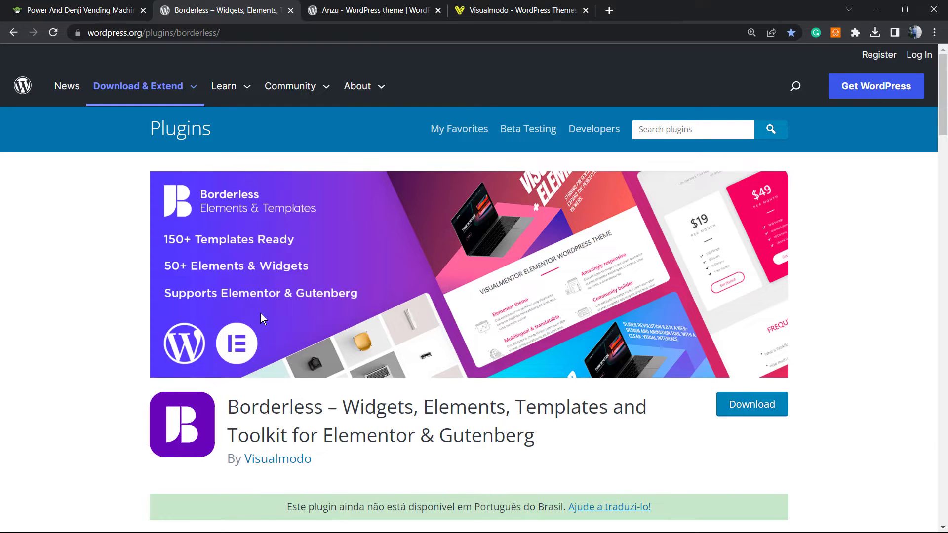
pyautogui.click(382, 11)
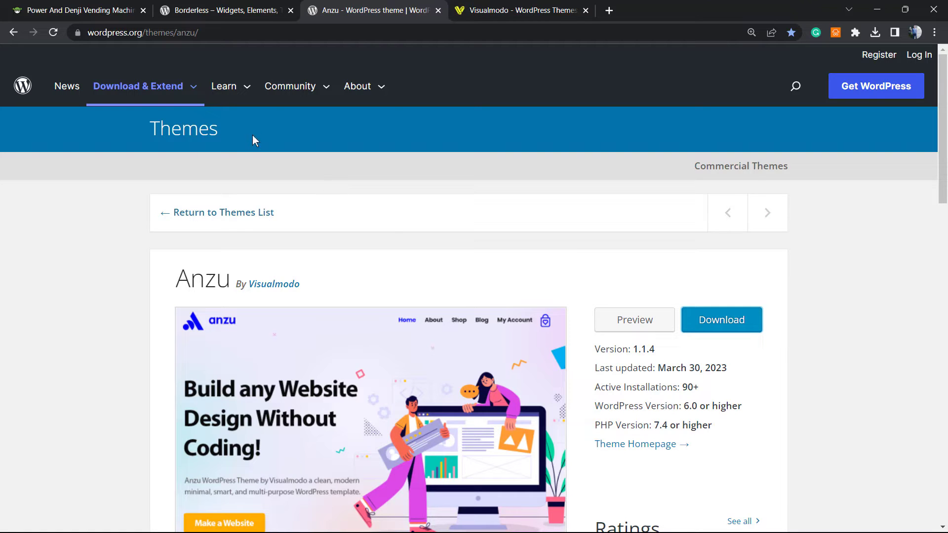
pyautogui.click(237, 11)
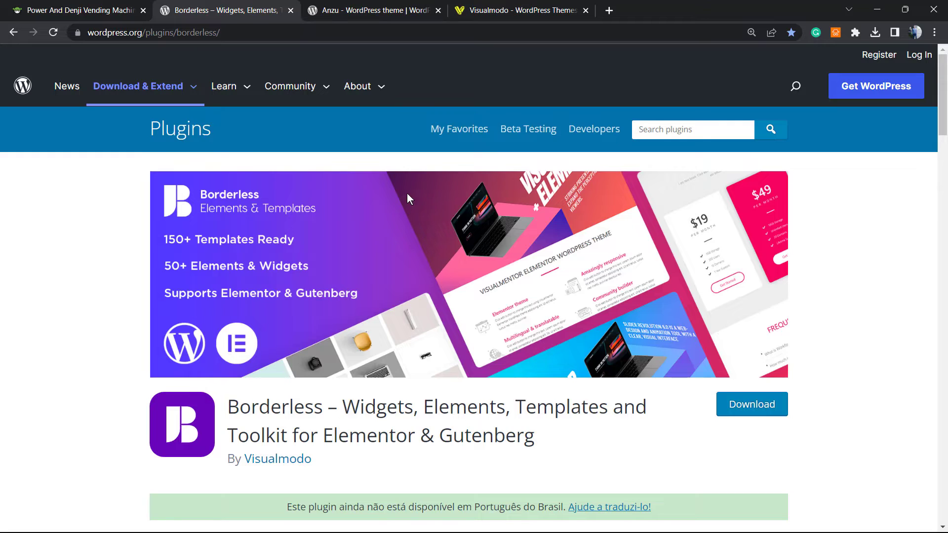
pyautogui.click(539, 7)
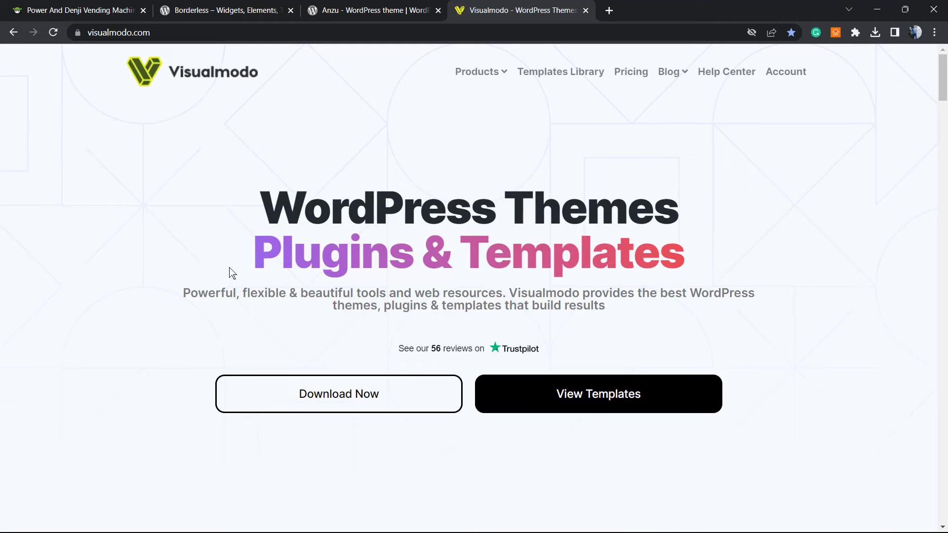
# Step: Highlight the Plugins & Templates heading, then go to Visualmodo's Templates Library page
pyautogui.moveTo(168, 264); pyautogui.dragTo(681, 261)
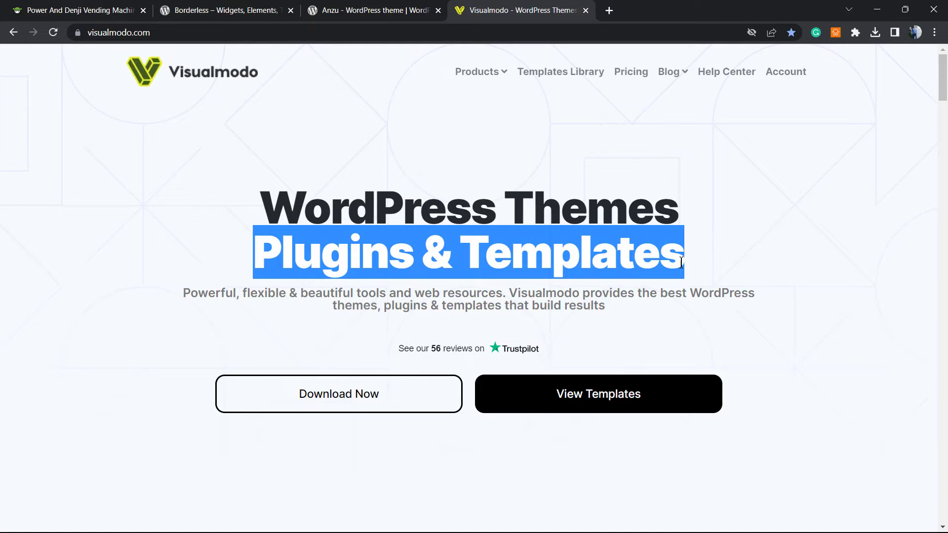
pyautogui.click(283, 236)
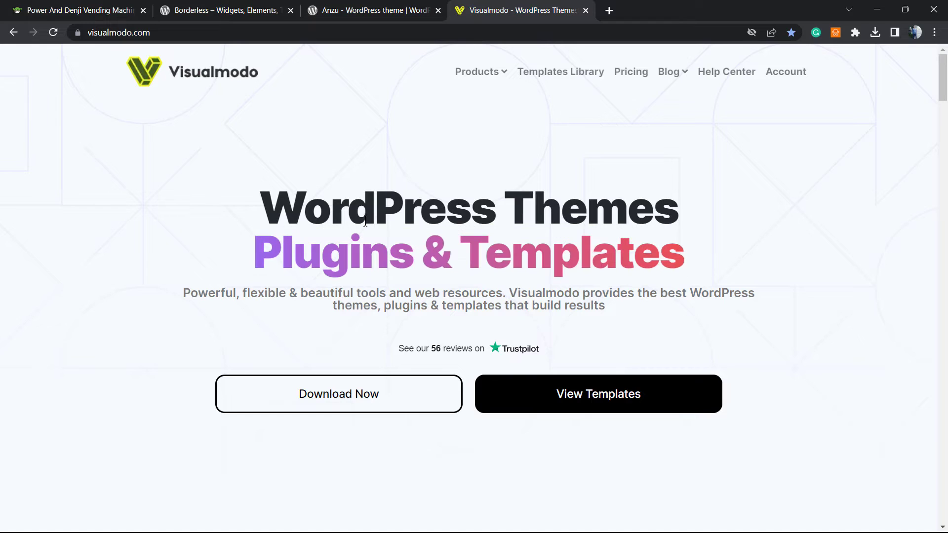
pyautogui.click(565, 79)
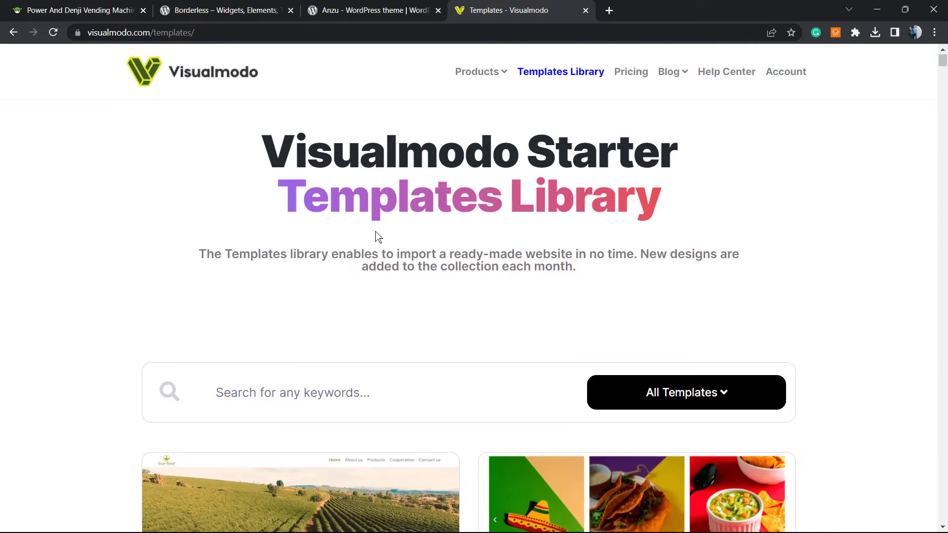
pyautogui.scroll(-3, 457, 250)
pyautogui.scroll(-4, 458, 244)
pyautogui.scroll(-2, 458, 244)
pyautogui.scroll(-3, 458, 244)
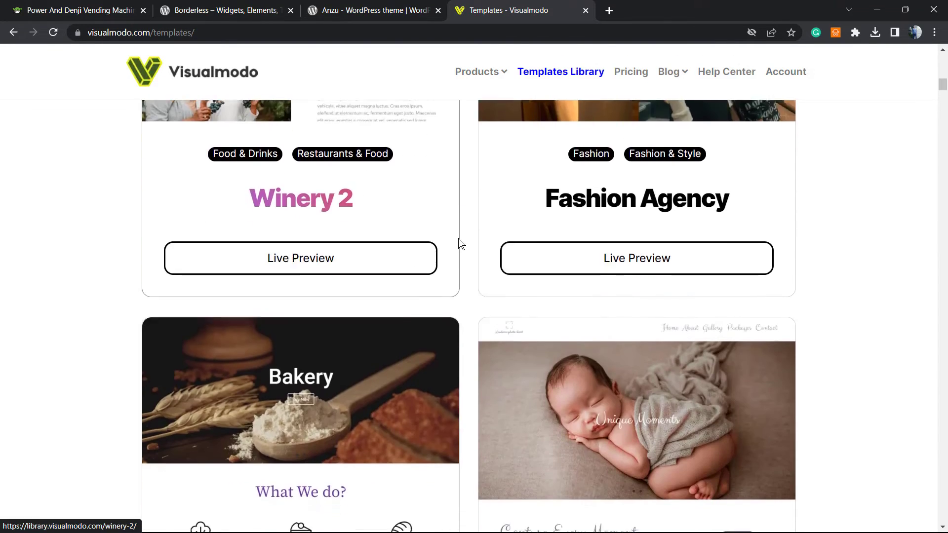
pyautogui.scroll(-3, 458, 243)
pyautogui.scroll(-5, 458, 243)
pyautogui.scroll(-4, 459, 243)
pyautogui.scroll(-2, 457, 243)
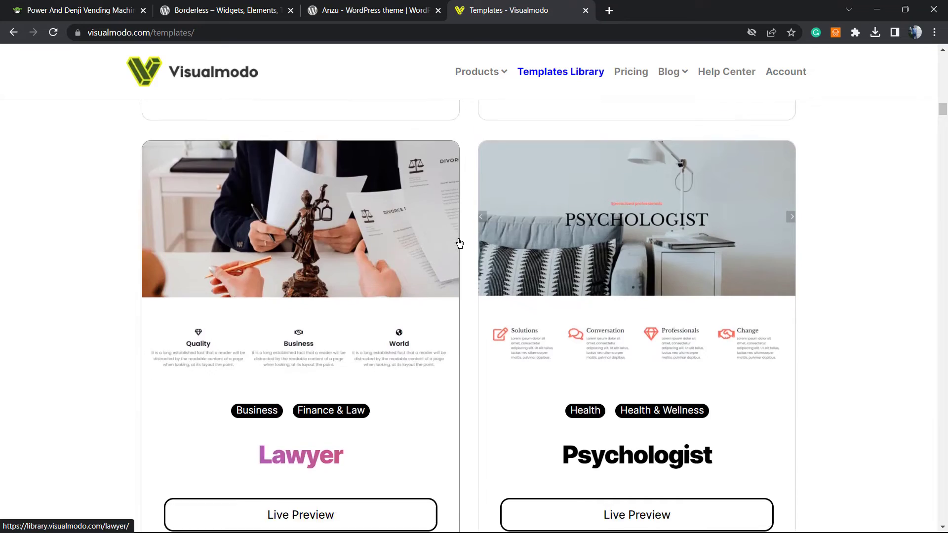
pyautogui.scroll(-4, 457, 244)
pyautogui.scroll(-5, 451, 241)
pyautogui.scroll(-2, 450, 239)
pyautogui.scroll(-4, 450, 238)
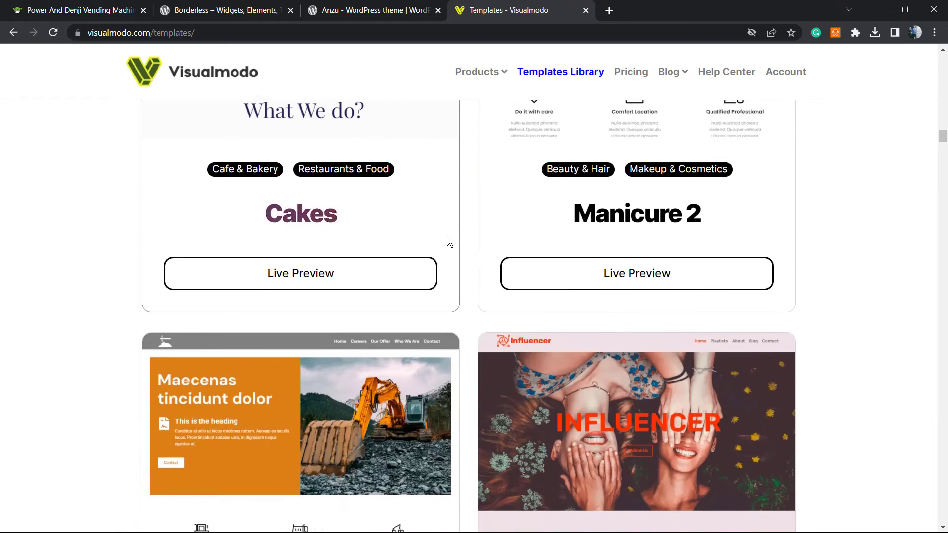
pyautogui.scroll(-5, 451, 239)
pyautogui.scroll(-5, 452, 240)
pyautogui.scroll(-5, 452, 240)
pyautogui.scroll(-4, 452, 240)
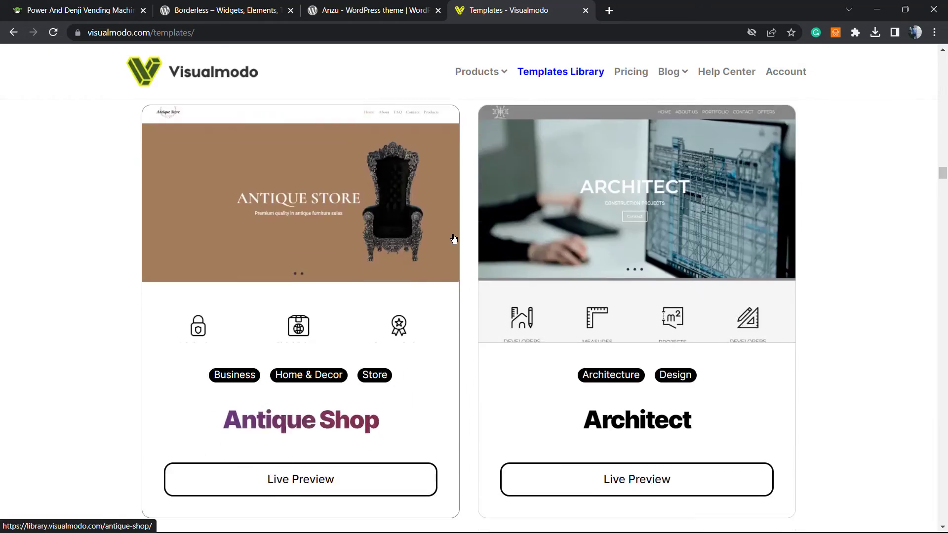
pyautogui.scroll(-4, 453, 240)
pyautogui.scroll(-3, 454, 240)
pyautogui.scroll(-5, 454, 239)
pyautogui.scroll(-5, 453, 238)
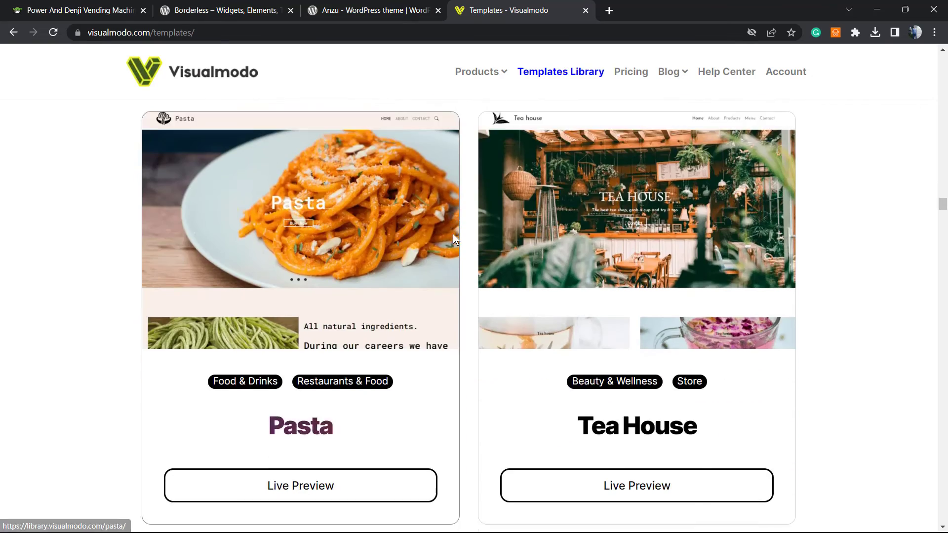
pyautogui.scroll(-3, 453, 238)
pyautogui.scroll(-2, 454, 238)
pyautogui.scroll(-5, 454, 239)
pyautogui.scroll(-5, 451, 237)
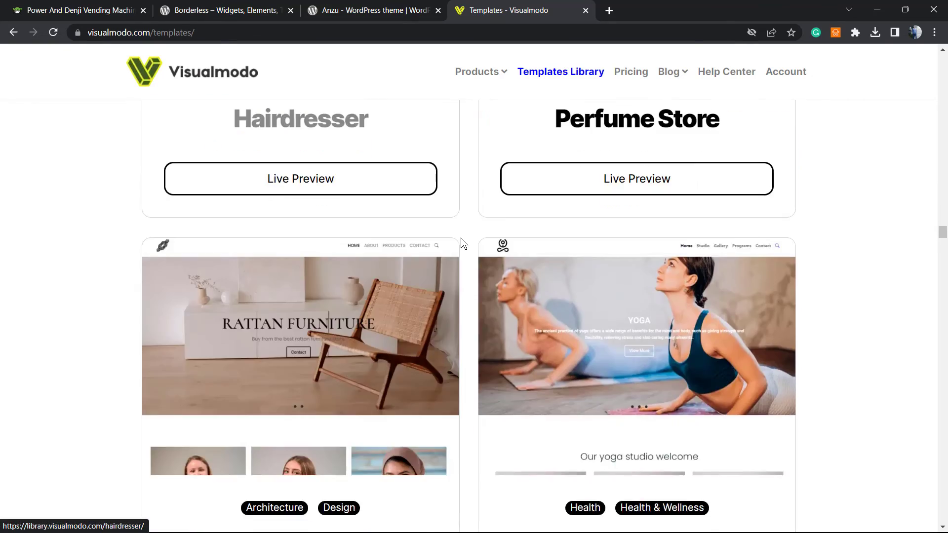
pyautogui.scroll(-4, 461, 241)
pyautogui.scroll(-4, 463, 245)
pyautogui.scroll(-5, 464, 245)
pyautogui.scroll(-5, 464, 245)
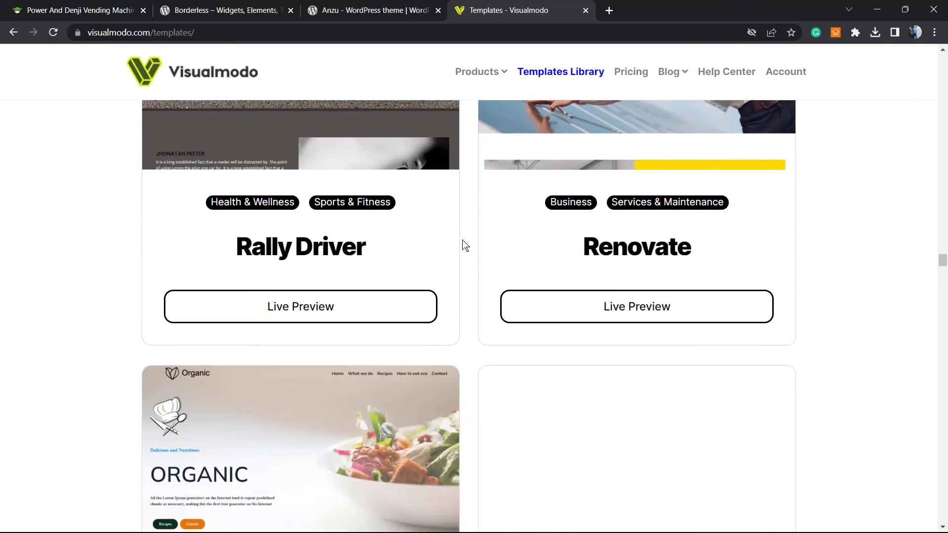
pyautogui.scroll(-5, 463, 245)
pyautogui.scroll(-4, 464, 246)
pyautogui.scroll(-3, 464, 245)
pyautogui.scroll(-3, 461, 244)
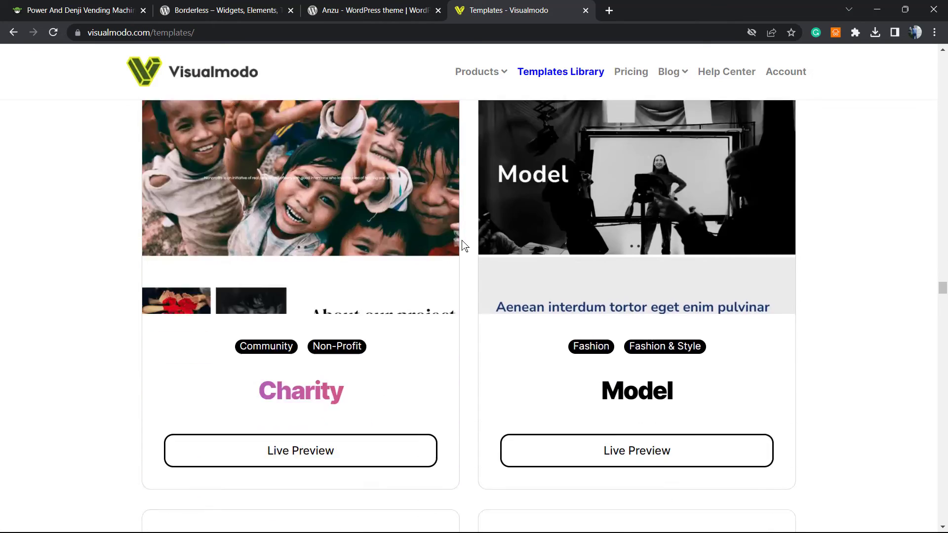
pyautogui.scroll(-4, 461, 243)
pyautogui.scroll(-3, 461, 244)
pyautogui.scroll(-2, 477, 253)
pyautogui.scroll(-3, 472, 258)
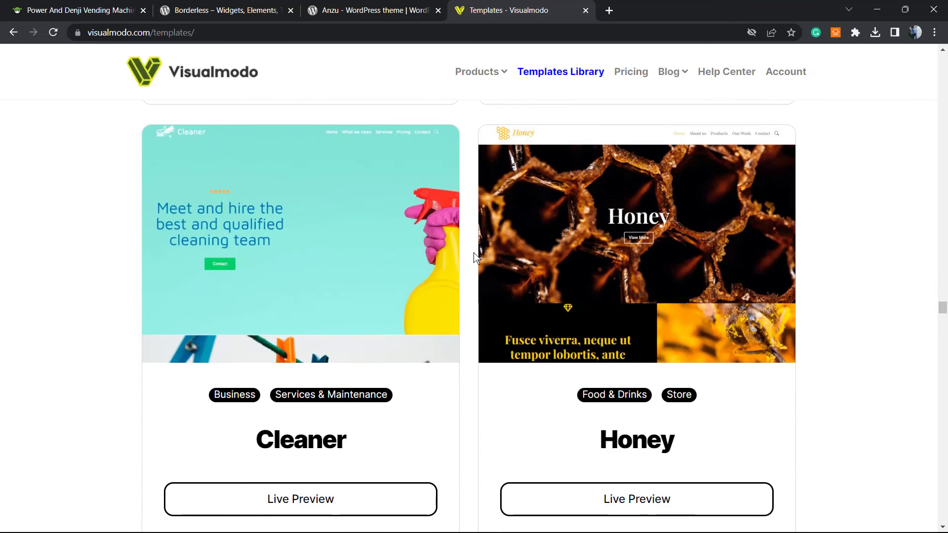
pyautogui.scroll(-2, 487, 260)
pyautogui.scroll(-3, 461, 266)
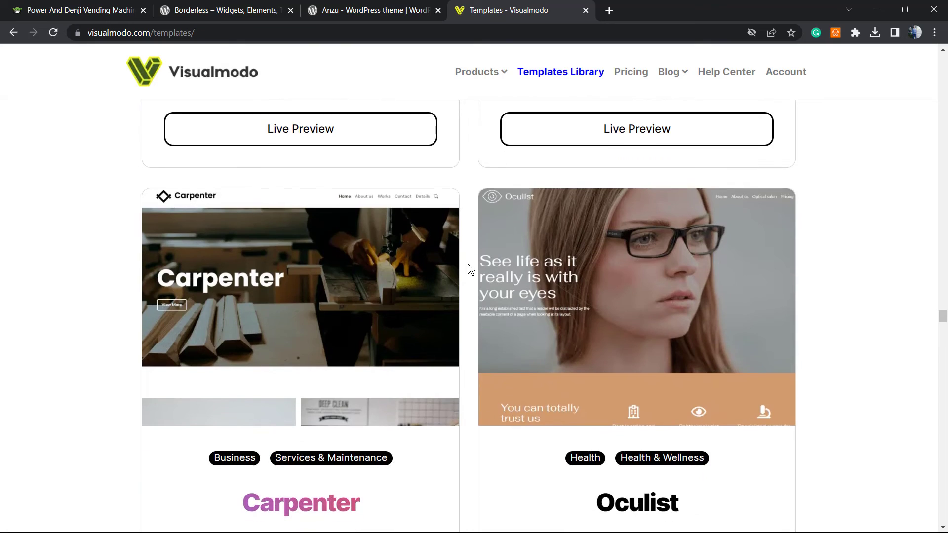
pyautogui.scroll(-3, 467, 266)
pyautogui.scroll(-3, 483, 275)
pyautogui.scroll(-2, 482, 276)
pyautogui.scroll(-2, 481, 274)
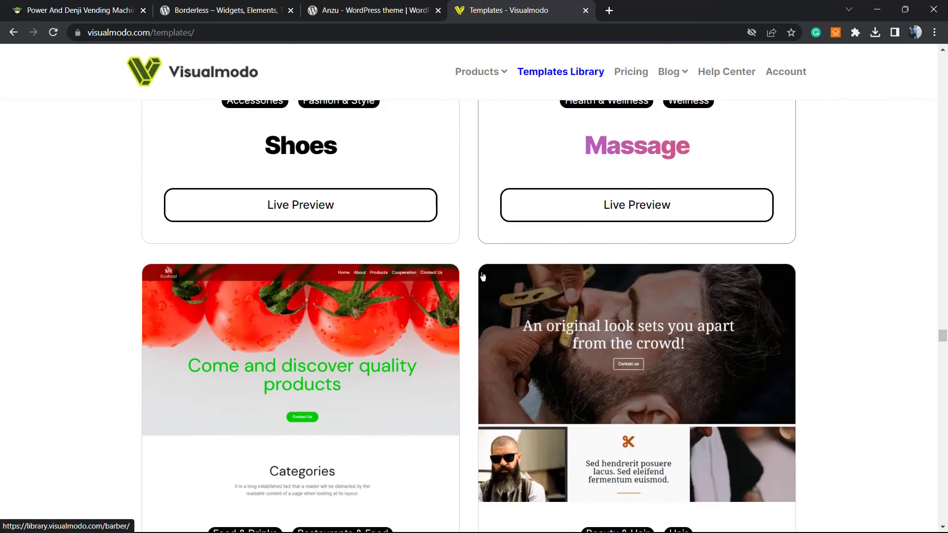